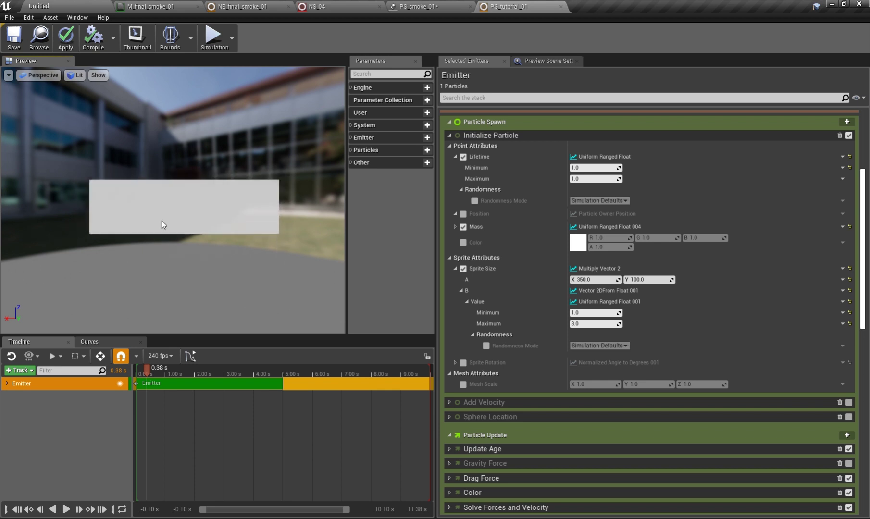
- In PS_smoke_01, preview PSA Square alignment, restore PSA Rectangle, and view the first Initial Size module
{"action": "left_click", "coordinate": [426, 7]}
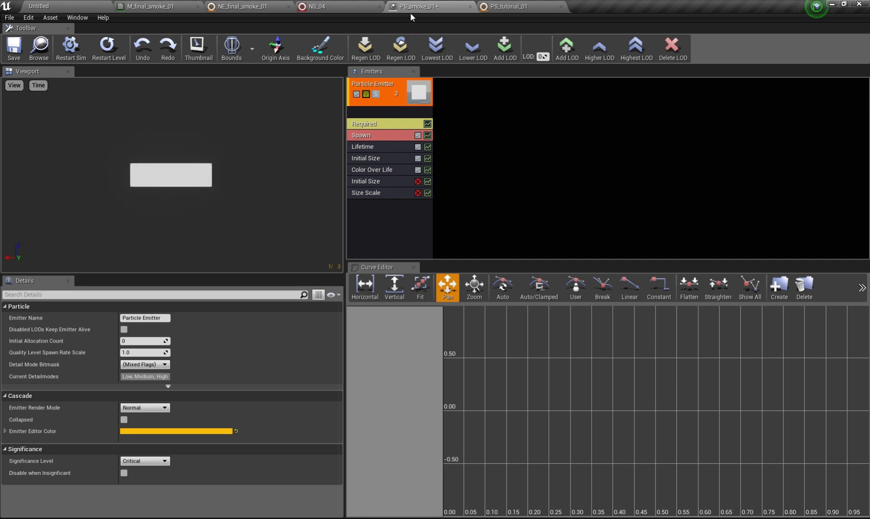
{"action": "left_click", "coordinate": [382, 126]}
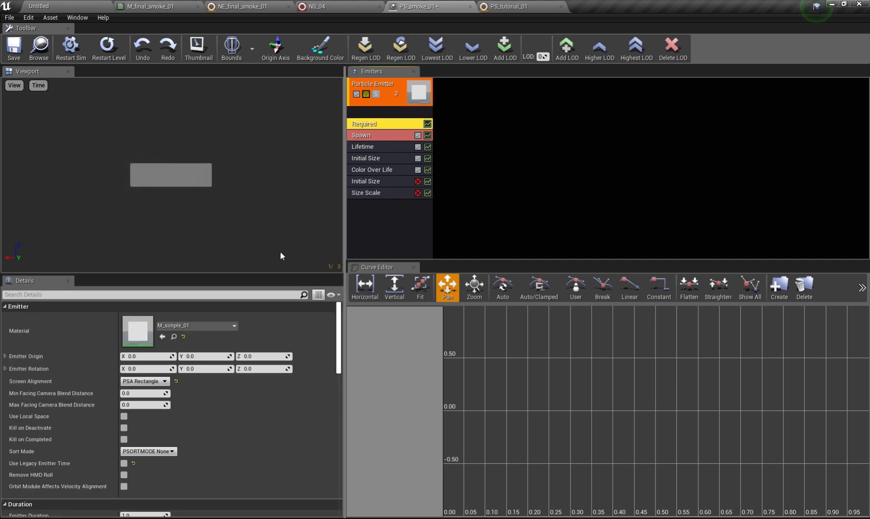
{"action": "left_click", "coordinate": [149, 382]}
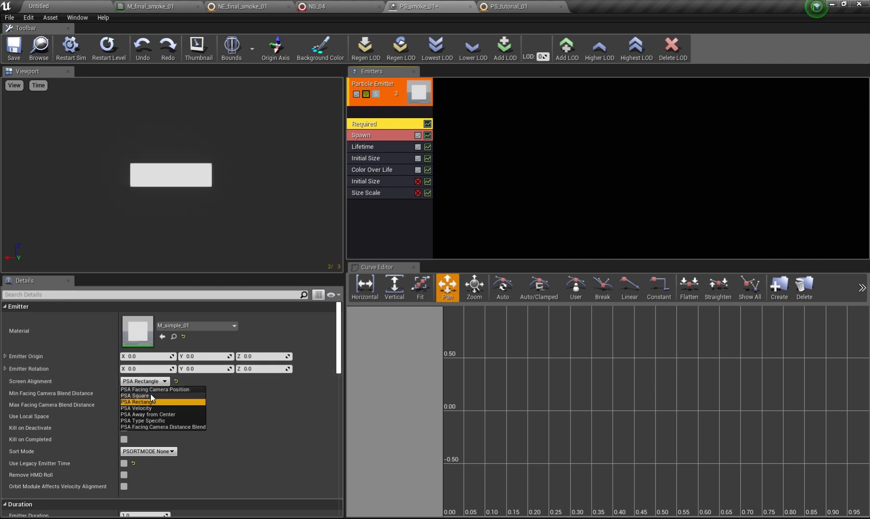
{"action": "left_click", "coordinate": [151, 395]}
{"action": "left_click", "coordinate": [144, 381]}
{"action": "left_click", "coordinate": [150, 402]}
{"action": "left_click", "coordinate": [360, 160]}
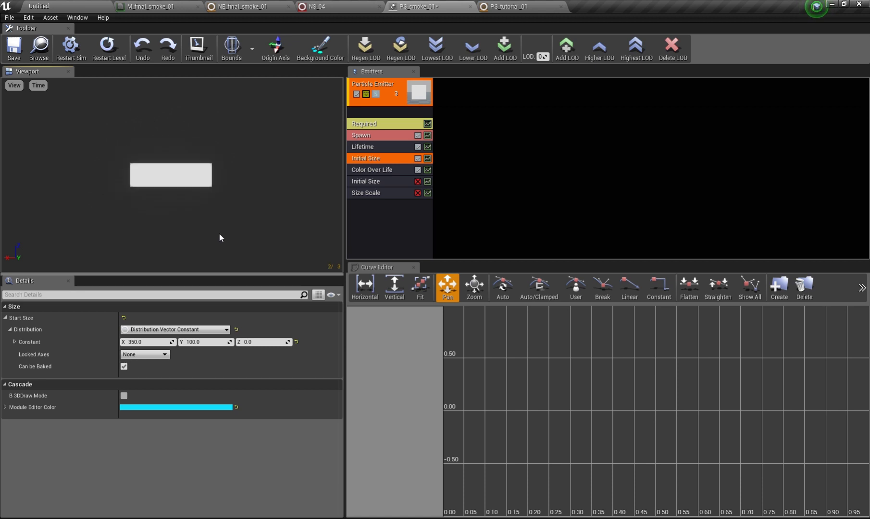
- Switch Start Size to Distribution Vector Uniform with Min 350×100 and Max 700×200
{"action": "left_click", "coordinate": [211, 329]}
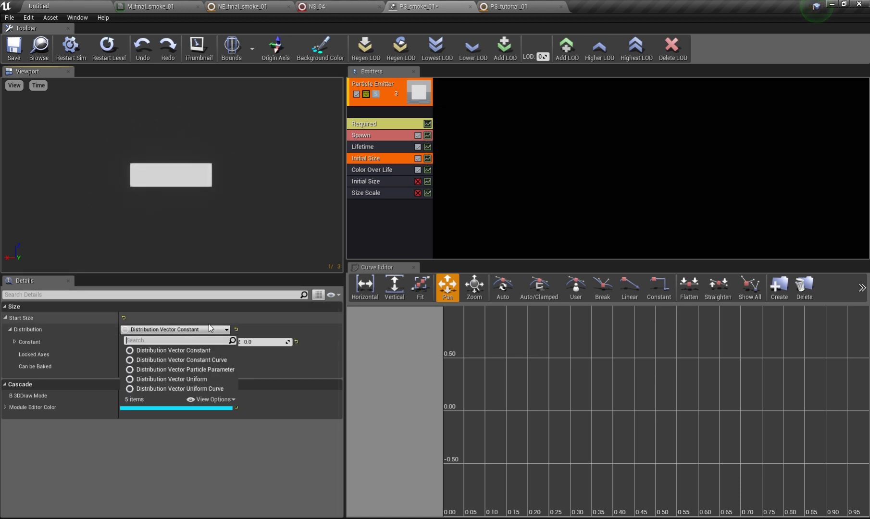
{"action": "left_click", "coordinate": [198, 379]}
{"action": "left_click", "coordinate": [164, 341]}
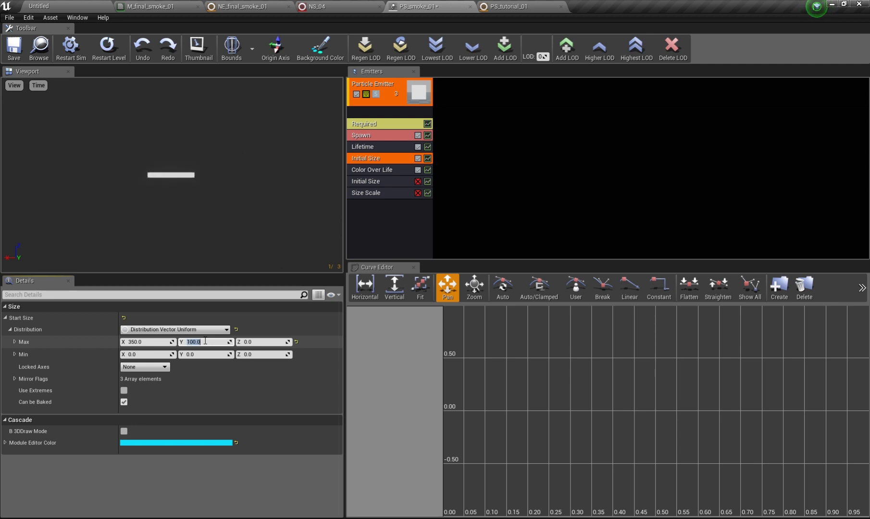
{"action": "left_click", "coordinate": [149, 354]}
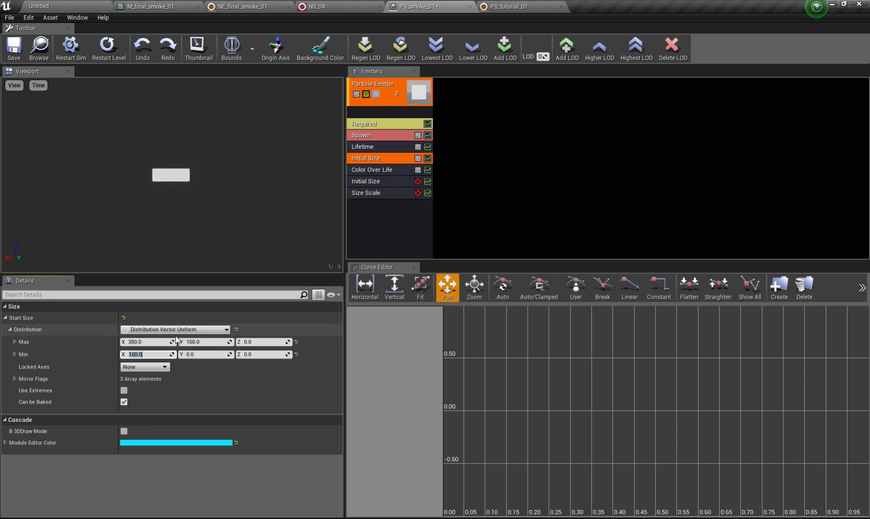
{"action": "left_click", "coordinate": [208, 354]}
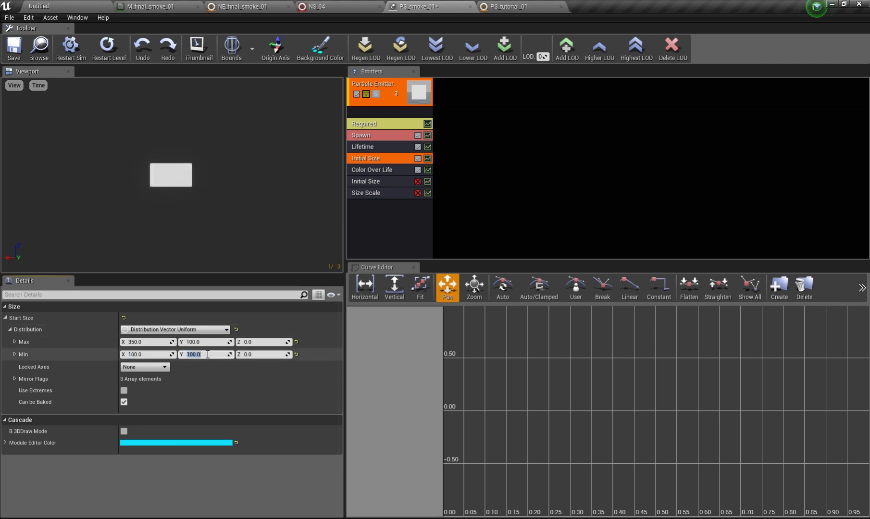
{"action": "left_click", "coordinate": [149, 341]}
{"action": "type", "text": "700"}
{"action": "left_click", "coordinate": [213, 341]}
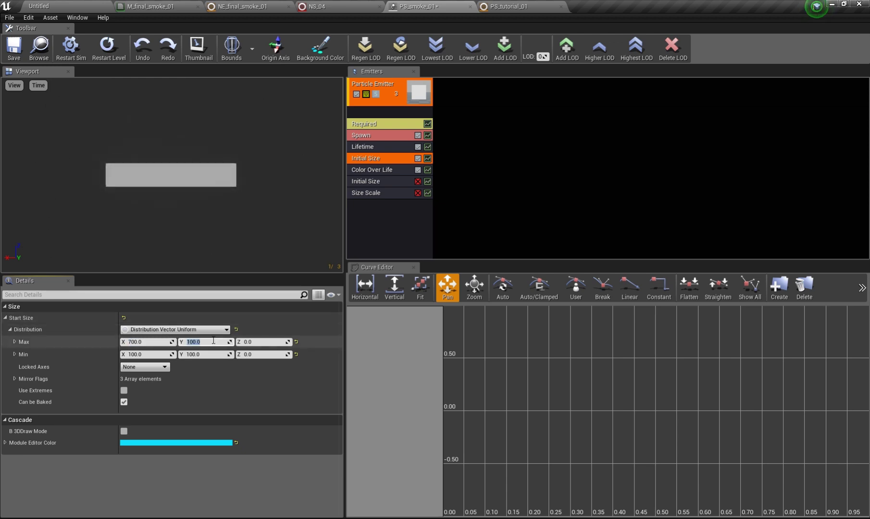
{"action": "left_click", "coordinate": [229, 232]}
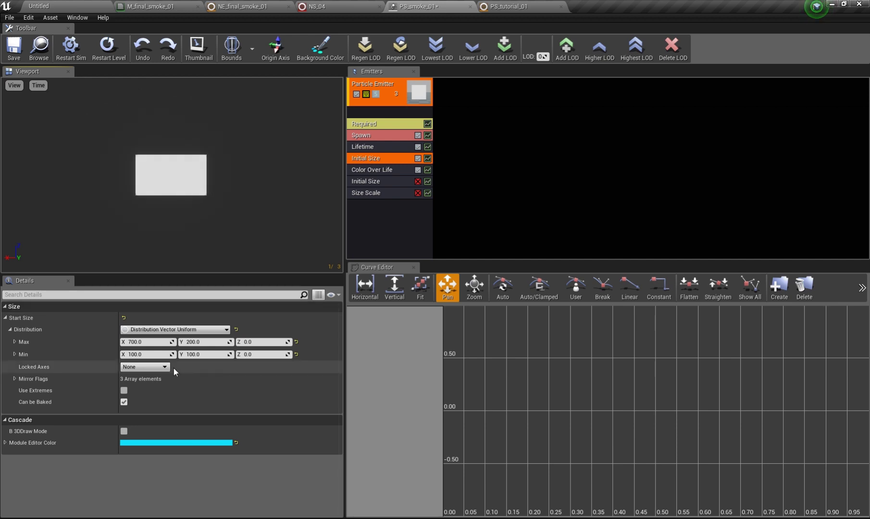
{"action": "left_click", "coordinate": [145, 354]}
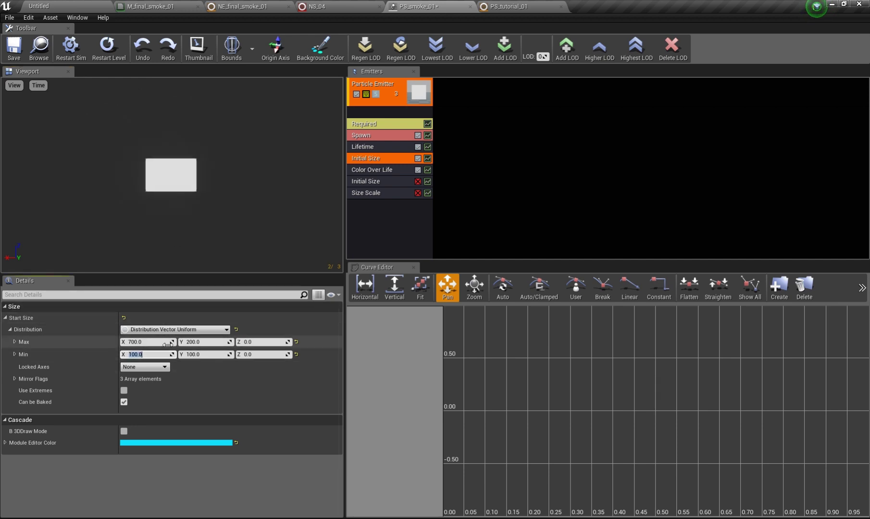
{"action": "type", "text": "350"}
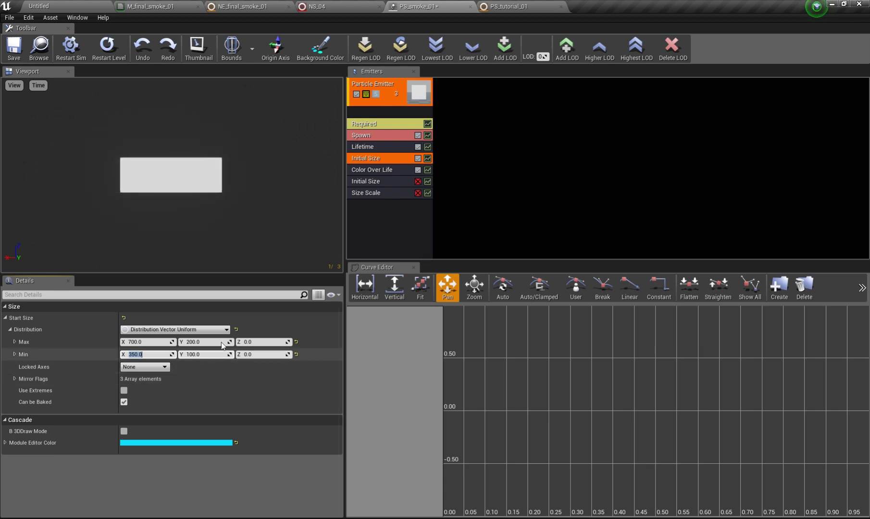
{"action": "left_click", "coordinate": [229, 228]}
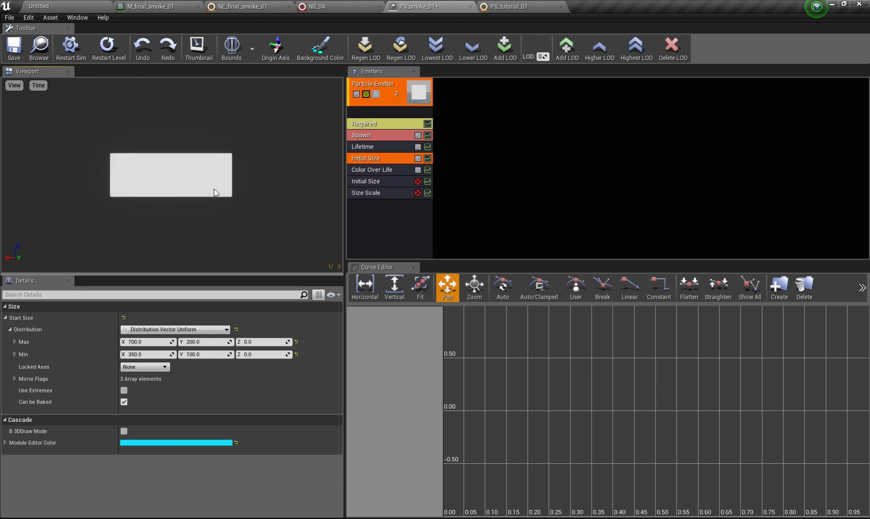
- Select the second Initial Size module and compare it against the first module's uniform range
{"action": "left_click", "coordinate": [392, 183]}
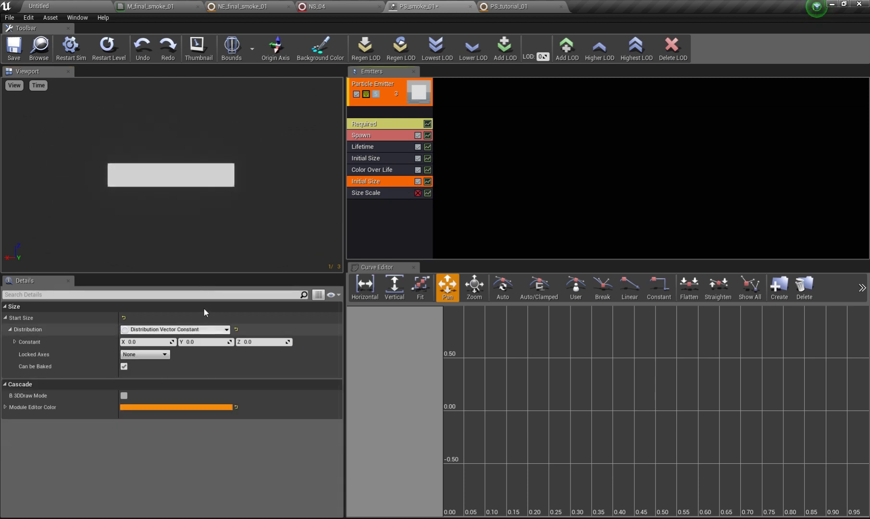
{"action": "left_click", "coordinate": [204, 342]}
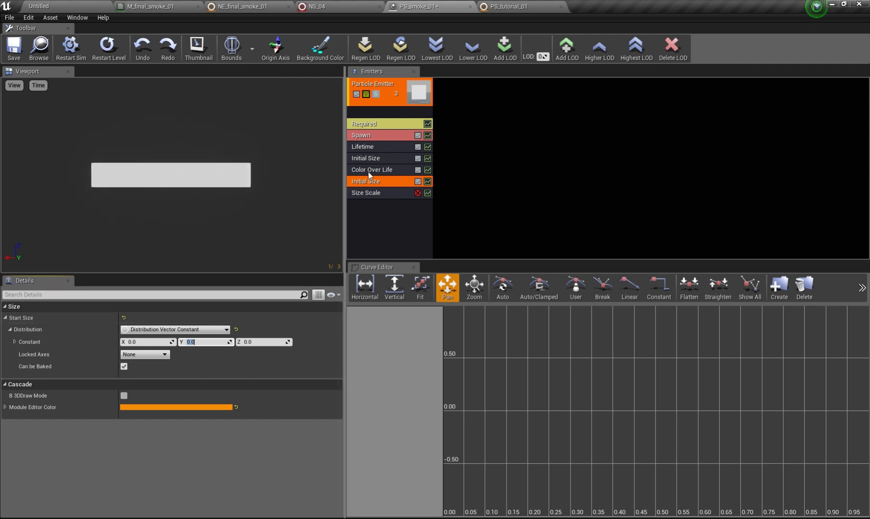
{"action": "left_click", "coordinate": [373, 155]}
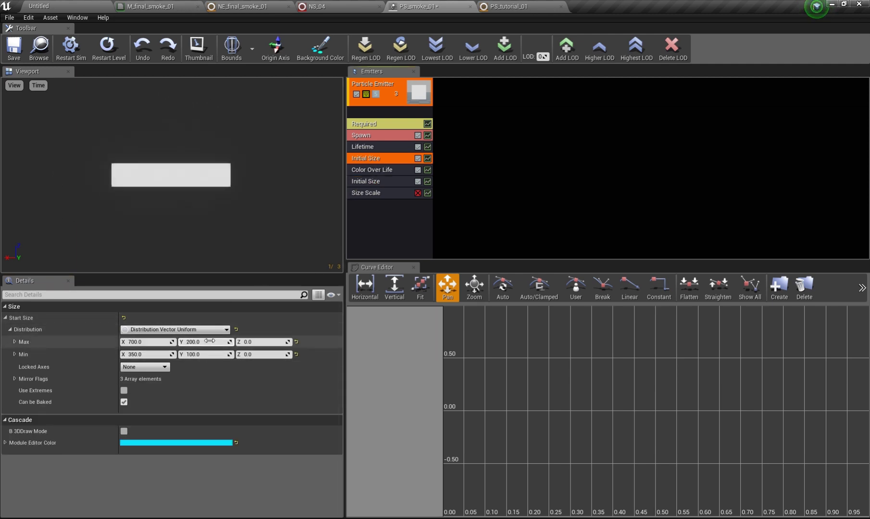
{"action": "left_click", "coordinate": [370, 181]}
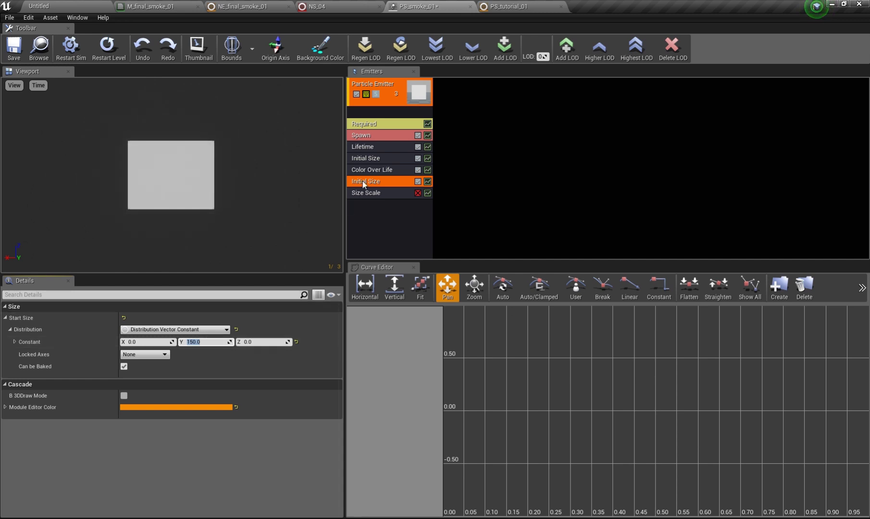
{"action": "left_click", "coordinate": [376, 156]}
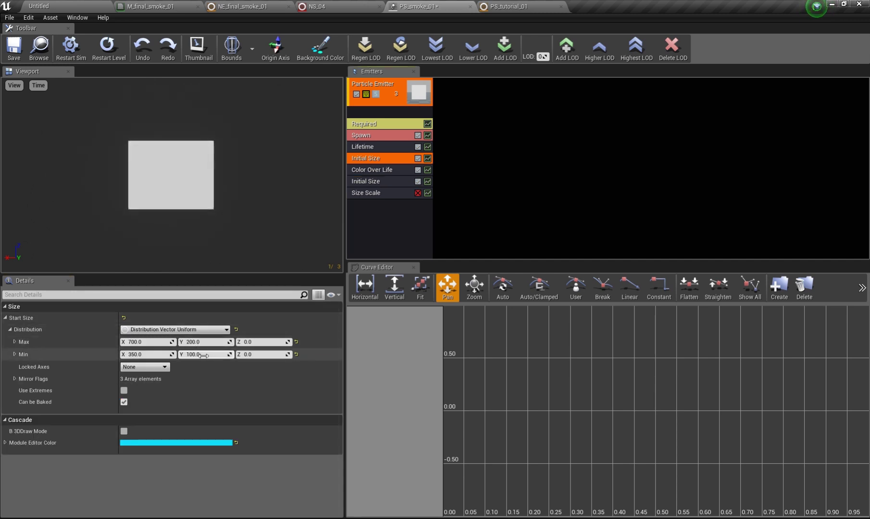
{"action": "left_click", "coordinate": [366, 182]}
- Try constant Y sizes of 50 and 25, then settle on a Y start size of 200
{"action": "left_click", "coordinate": [210, 341]}
{"action": "type", "text": "50"}
{"action": "key", "text": "Return"}
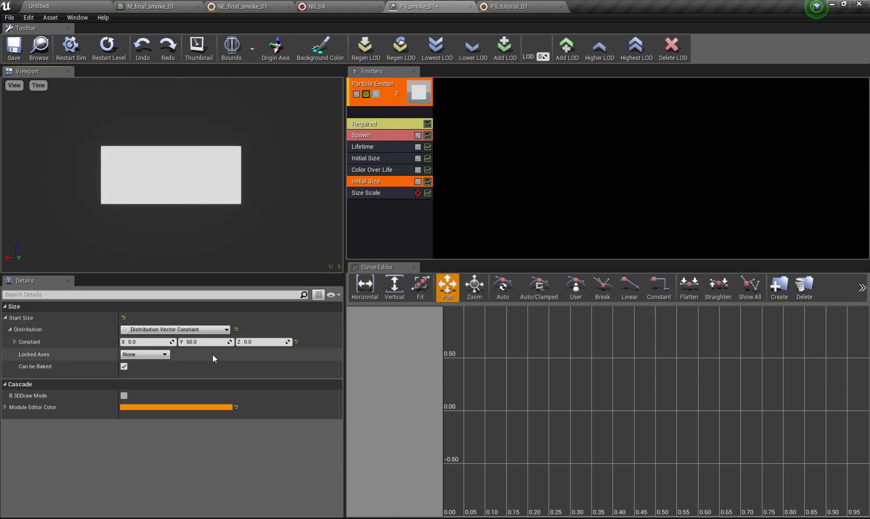
{"action": "left_click", "coordinate": [204, 343]}
{"action": "type", "text": "25"}
{"action": "key", "text": "Return"}
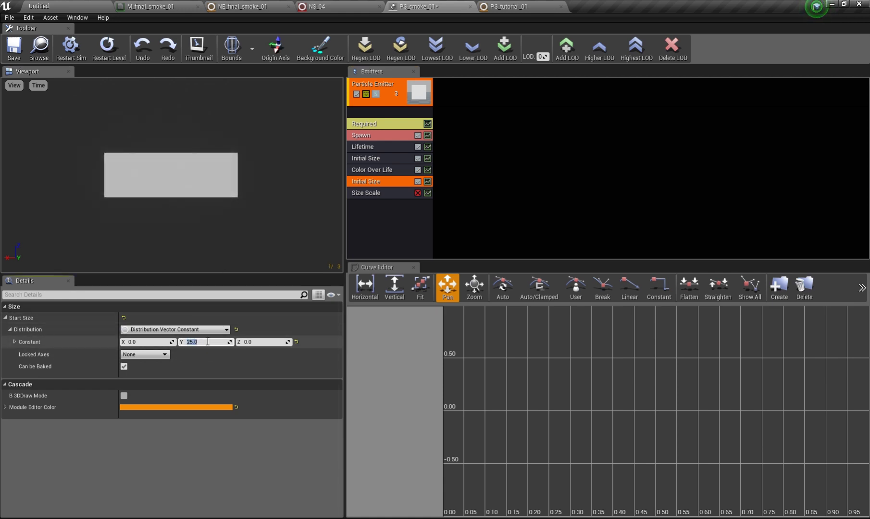
{"action": "type", "text": "200"}
{"action": "key", "text": "Return"}
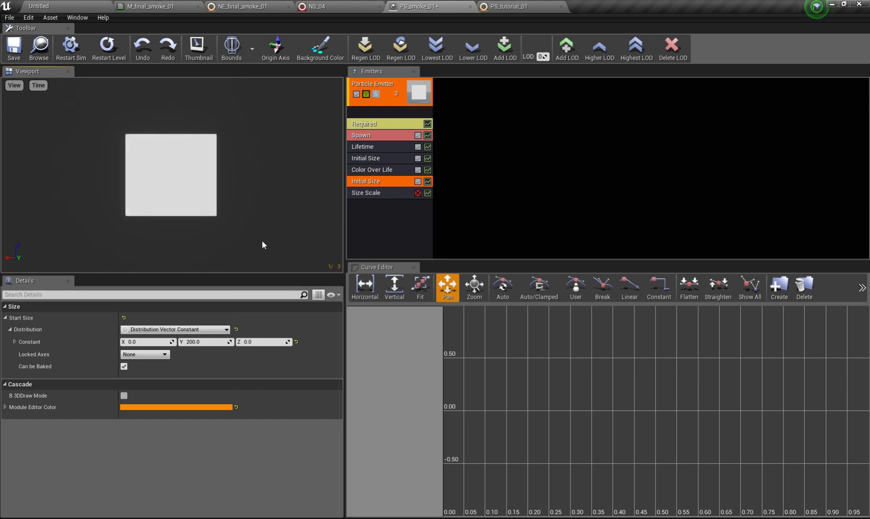
- Disable the second Initial Size module and enable the Size Scale module
{"action": "left_click", "coordinate": [417, 181]}
{"action": "left_click", "coordinate": [406, 194]}
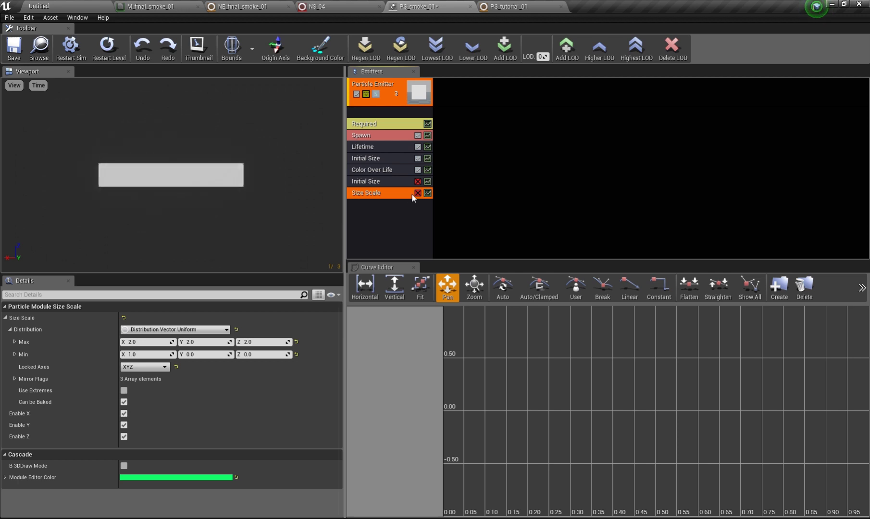
{"action": "left_click", "coordinate": [416, 193]}
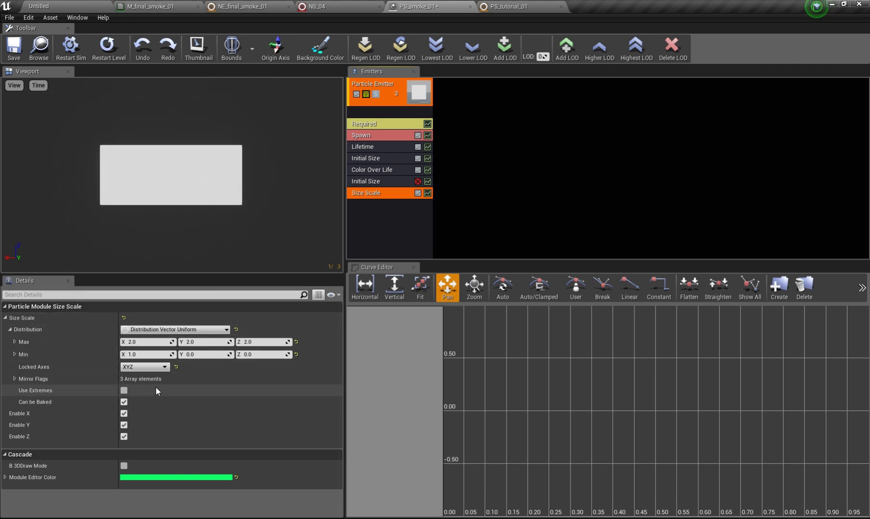
- Lock the Size Scale axes together as XYZ and review the distribution types
{"action": "left_click", "coordinate": [159, 368]}
{"action": "left_click", "coordinate": [137, 375]}
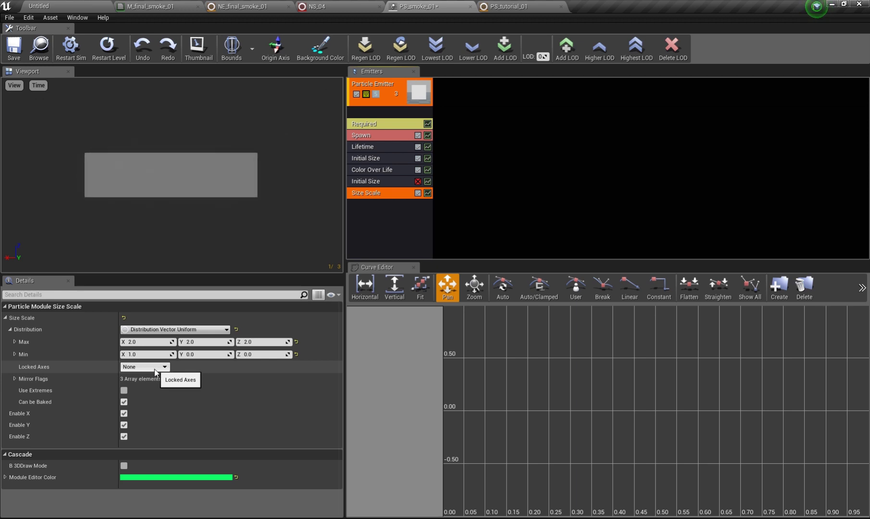
{"action": "left_click", "coordinate": [155, 369]}
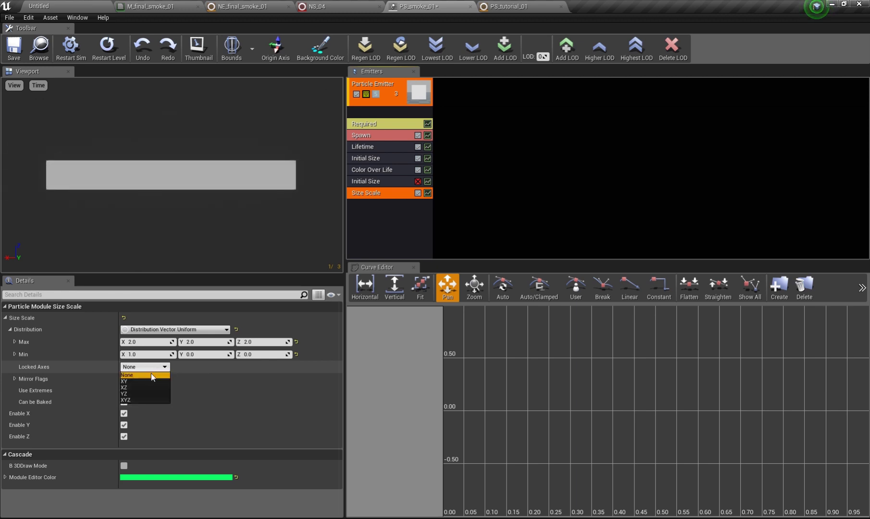
{"action": "left_click", "coordinate": [133, 400]}
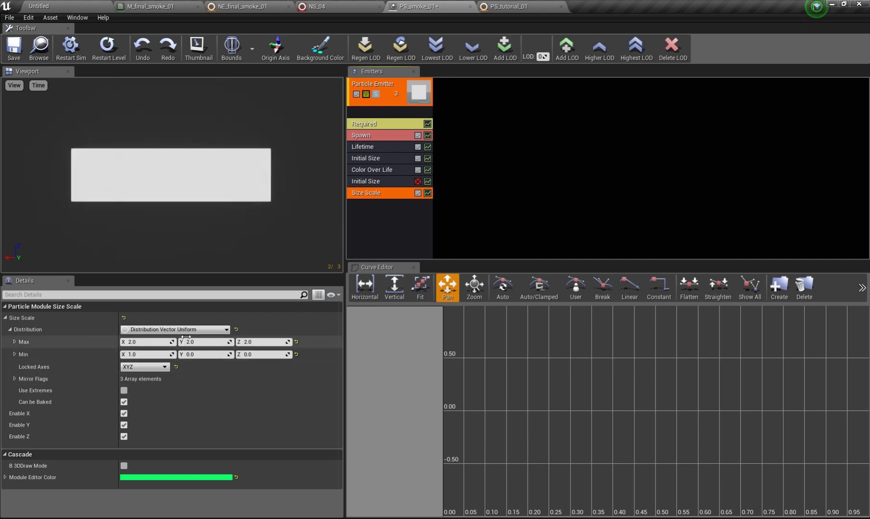
{"action": "left_click", "coordinate": [190, 331]}
- Disable the Size Scale module and add a Size By Life module to the emitter
{"action": "left_click", "coordinate": [191, 331]}
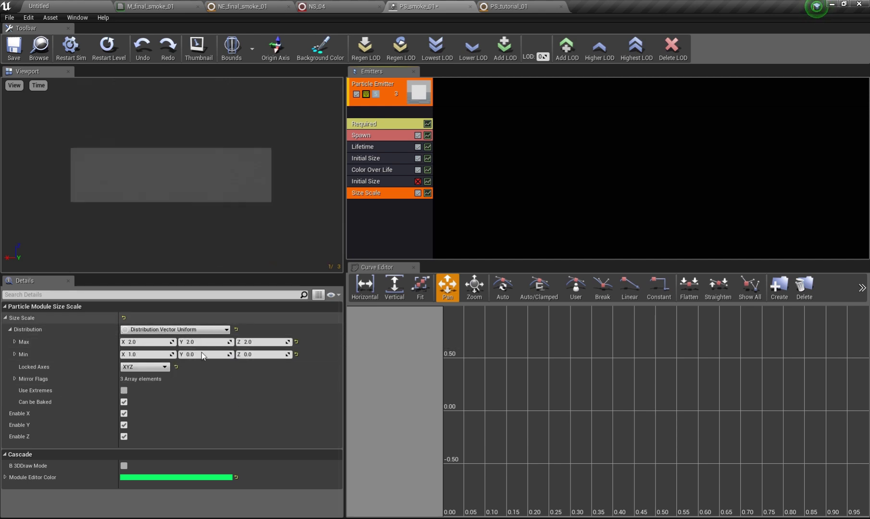
{"action": "left_click", "coordinate": [417, 193]}
{"action": "right_click", "coordinate": [403, 212]}
{"action": "mouse_move", "coordinate": [455, 416]}
{"action": "left_click", "coordinate": [484, 437]}
- Delete the Size By Life module and return to the PS_tutorial_01 Niagara system
{"action": "left_click", "coordinate": [373, 206]}
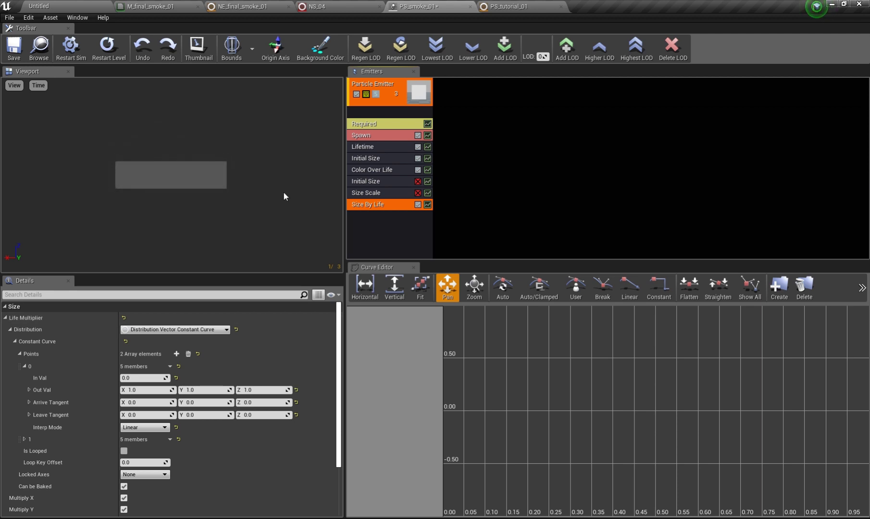
{"action": "key", "text": "Delete"}
{"action": "left_click", "coordinate": [509, 7]}
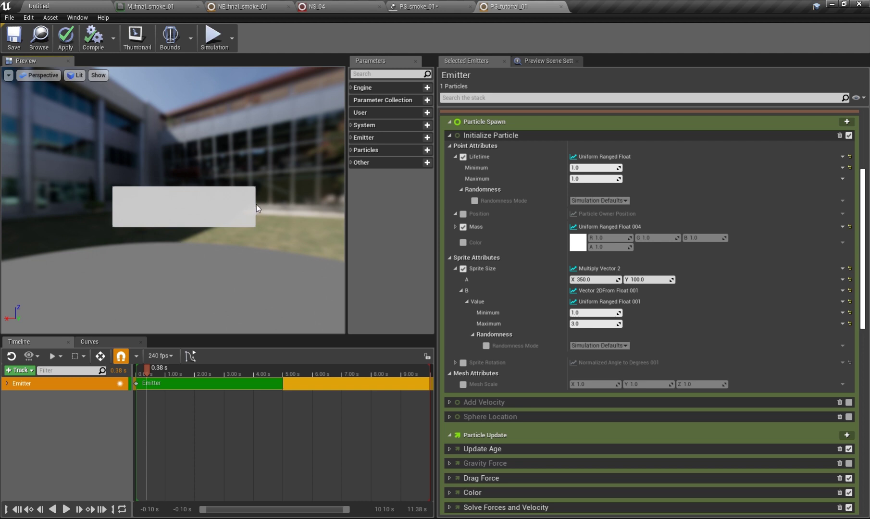
- Change Sprite Size to a plain local value of X 350, Y 100
{"action": "left_click", "coordinate": [842, 269]}
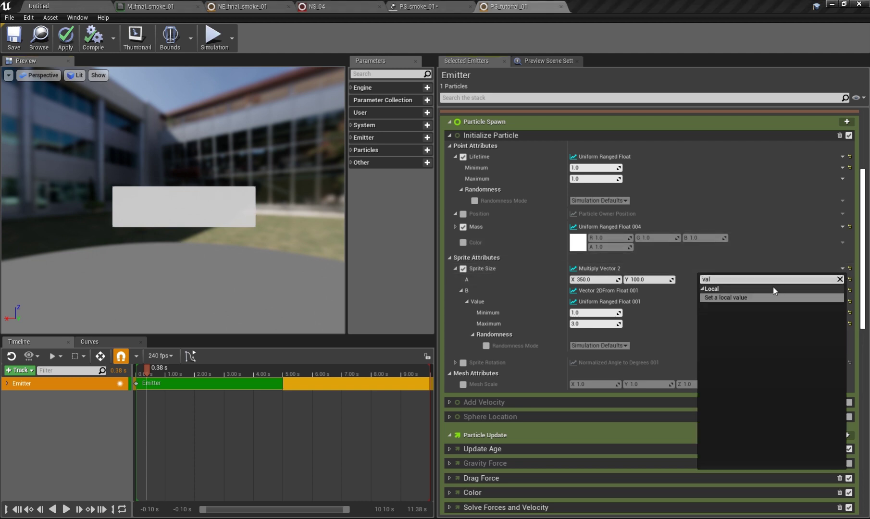
{"action": "left_click", "coordinate": [762, 296]}
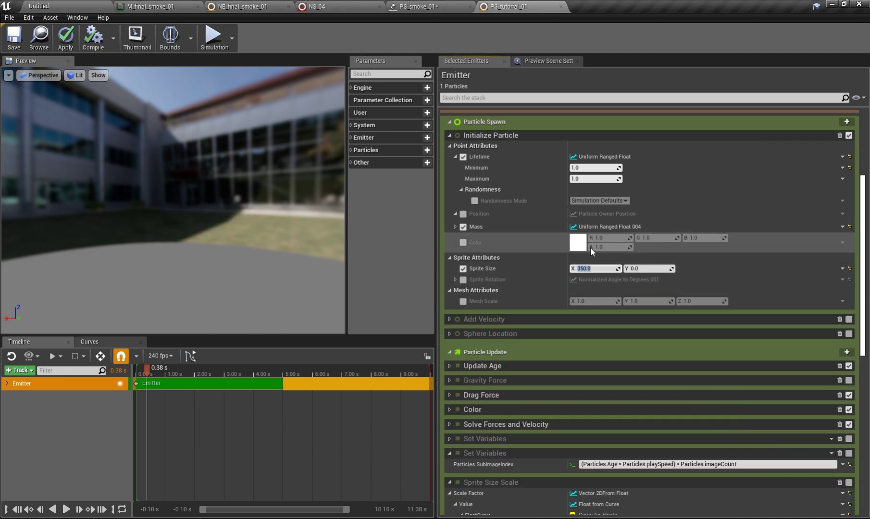
{"action": "type", "text": "350"}
{"action": "left_click", "coordinate": [658, 271]}
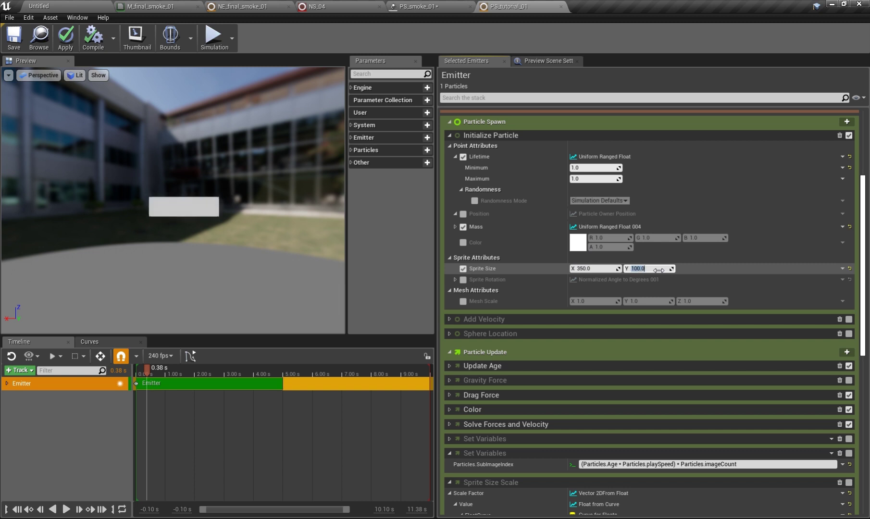
{"action": "key", "text": "Return"}
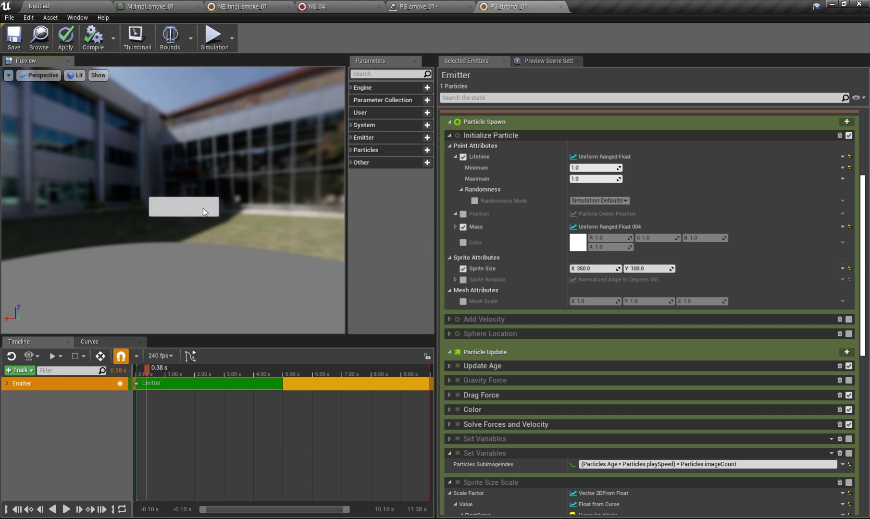
- Make Sprite Size a Uniform Ranged Vector 2D with Minimum 350×100
{"action": "left_click", "coordinate": [843, 269]}
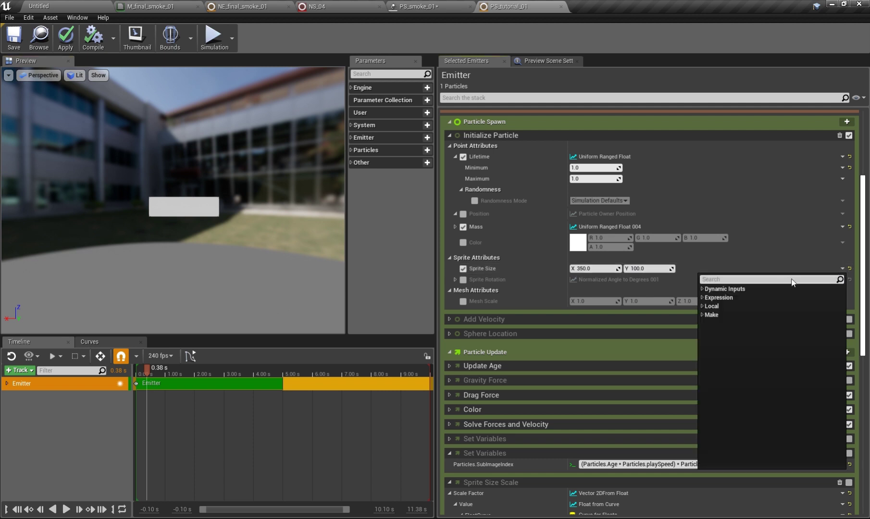
{"action": "type", "text": "uniform"}
{"action": "left_click", "coordinate": [756, 295]}
{"action": "left_click", "coordinate": [581, 281]}
{"action": "type", "text": "350"}
{"action": "left_click", "coordinate": [637, 279]}
{"action": "type", "text": "100"}
{"action": "key", "text": "Return"}
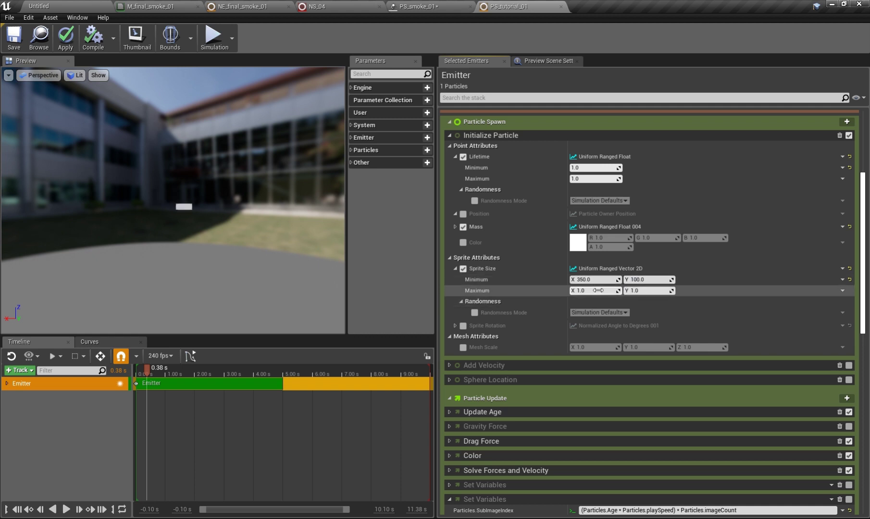
- Set the Uniform Ranged Vector 2D Maximum to 90×30
{"action": "left_click", "coordinate": [602, 290]}
{"action": "type", "text": "90"}
{"action": "left_click", "coordinate": [662, 291]}
{"action": "type", "text": "30"}
{"action": "key", "text": "Return"}
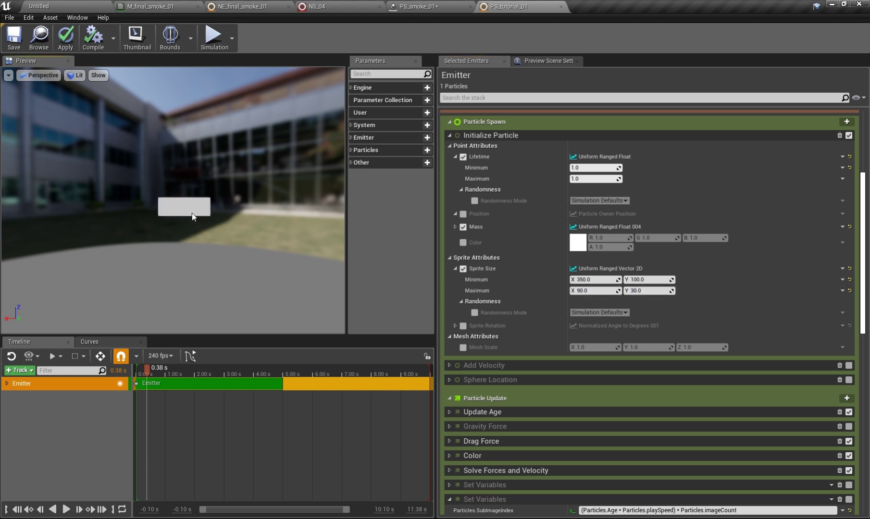
- Switch Sprite Size to Multiply Vector 2 with input A set to 350×100
{"action": "left_click", "coordinate": [841, 269]}
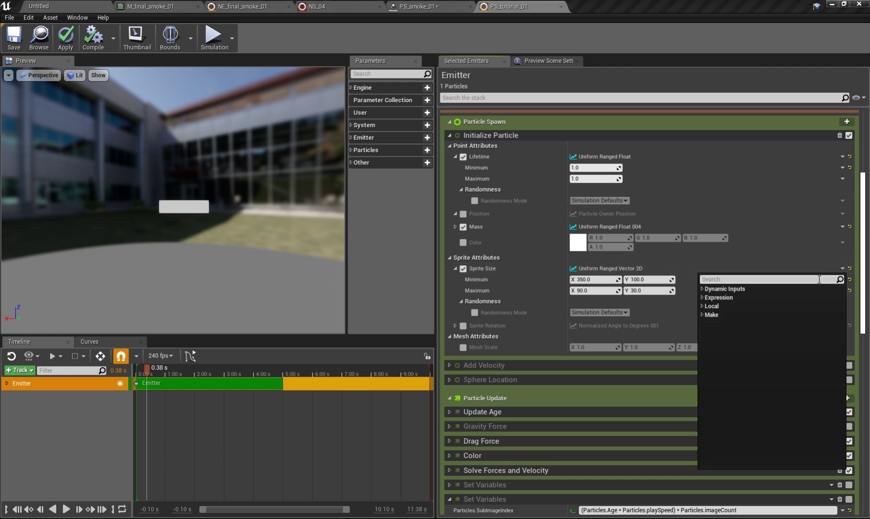
{"action": "type", "text": "mul"}
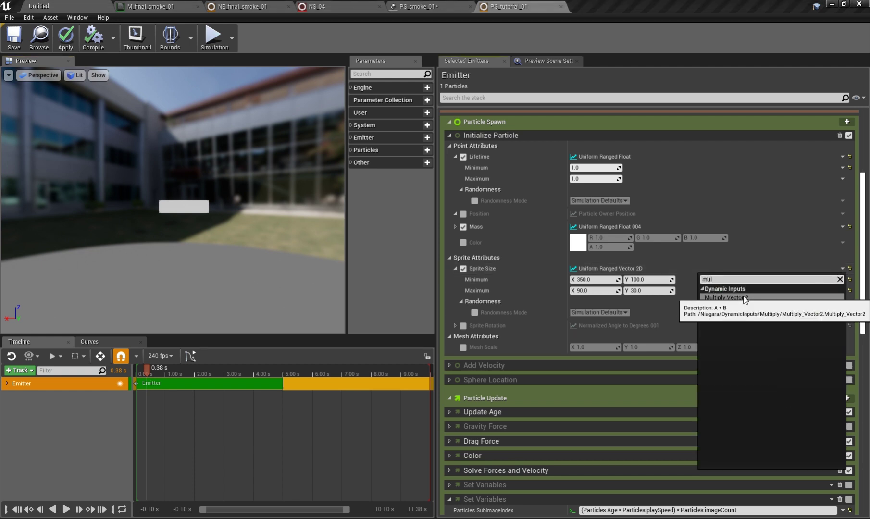
{"action": "left_click", "coordinate": [743, 297]}
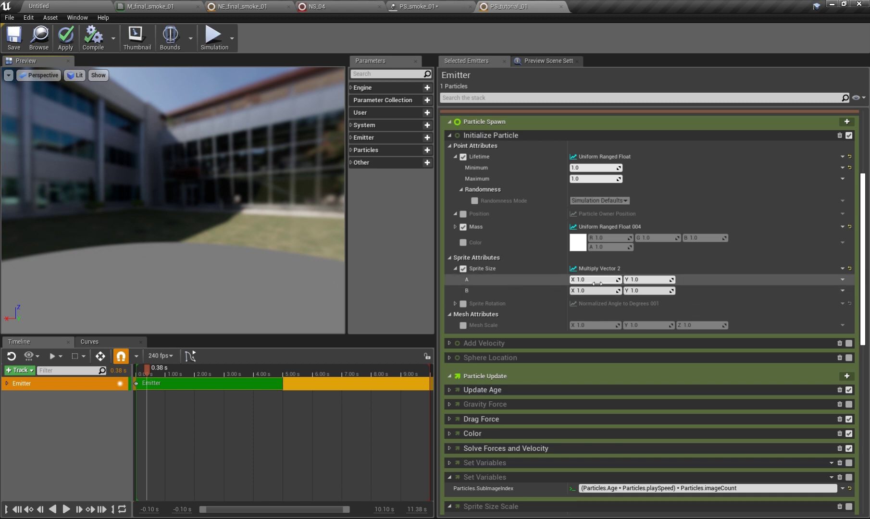
{"action": "left_click", "coordinate": [600, 280]}
{"action": "type", "text": "350"}
{"action": "left_click", "coordinate": [639, 280]}
{"action": "key", "text": "Return"}
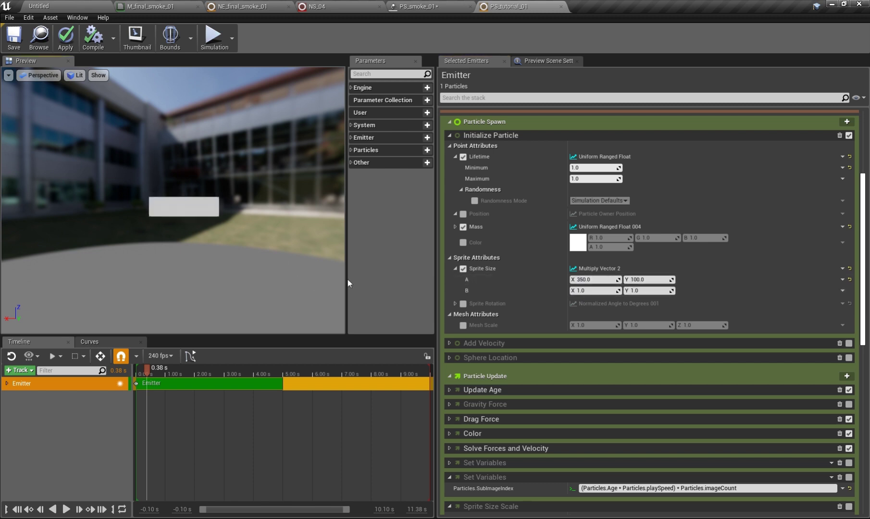
- Set the Multiply Vector 2 B input to X 2, Y 2
{"action": "left_click", "coordinate": [590, 290]}
{"action": "type", "text": "2"}
{"action": "left_click", "coordinate": [631, 292]}
{"action": "type", "text": "2"}
{"action": "key", "text": "Return"}
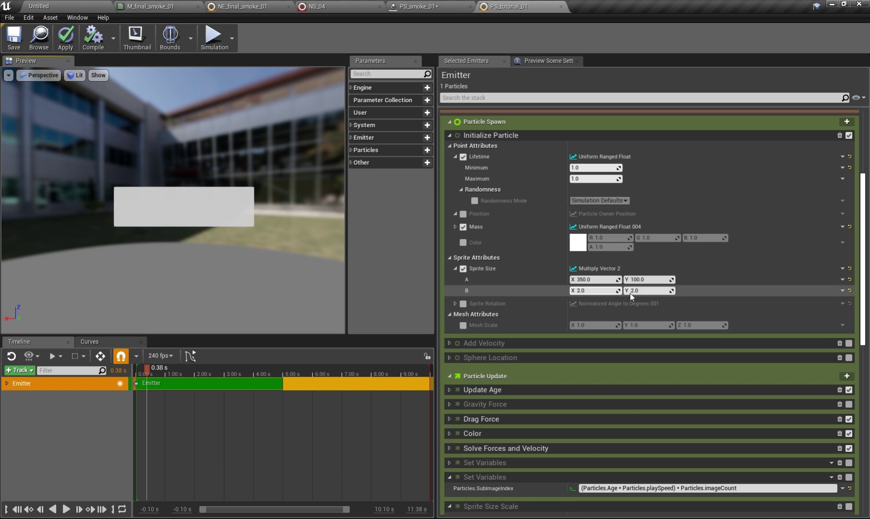
- Drive input B with a Vector 2D From Float
{"action": "left_click", "coordinate": [842, 290]}
{"action": "type", "text": "floa"}
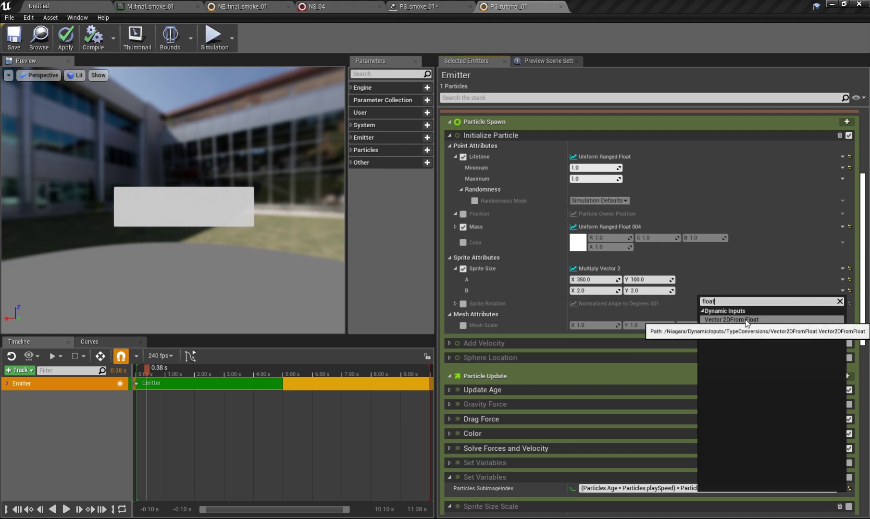
{"action": "type", "text": "t"}
{"action": "left_click", "coordinate": [745, 319]}
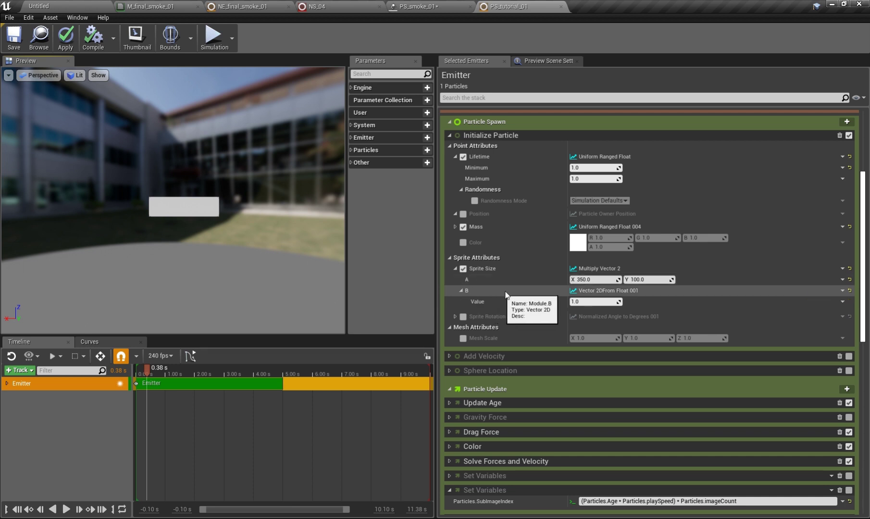
- Try B float Values of 2 and 3, then set it back to 1.0
{"action": "left_click", "coordinate": [586, 299]}
{"action": "type", "text": "2"}
{"action": "key", "text": "Return"}
{"action": "type", "text": "3"}
{"action": "key", "text": "Return"}
{"action": "type", "text": "1"}
{"action": "key", "text": "Return"}
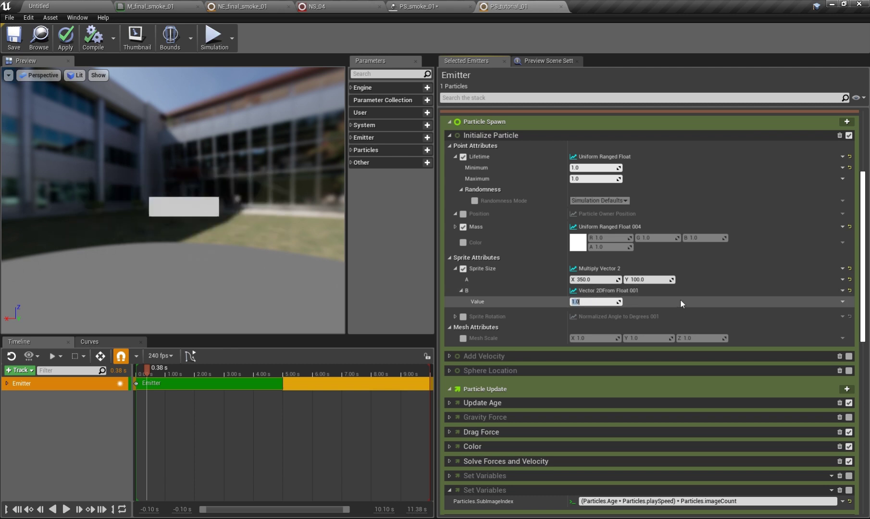
- Turn the B Value into a Uniform Ranged Float from Minimum 1.0 to Maximum 3.0
{"action": "left_click", "coordinate": [842, 301]}
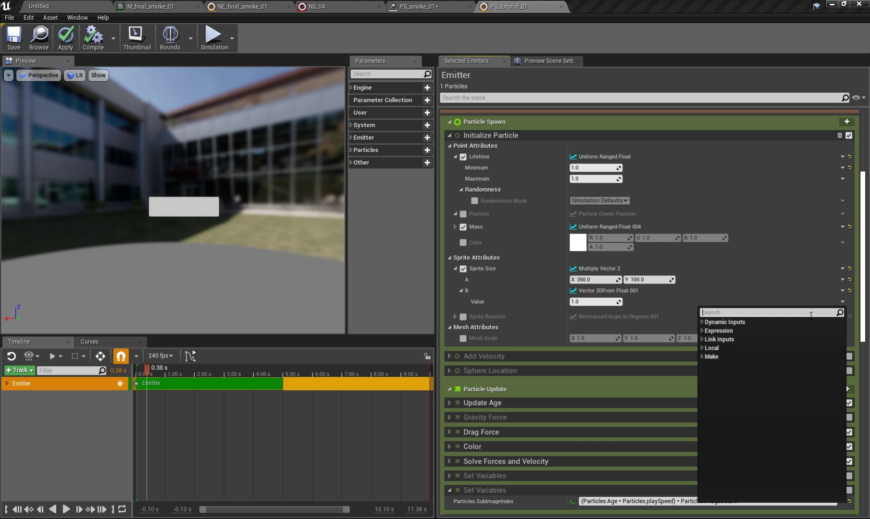
{"action": "type", "text": "uni"}
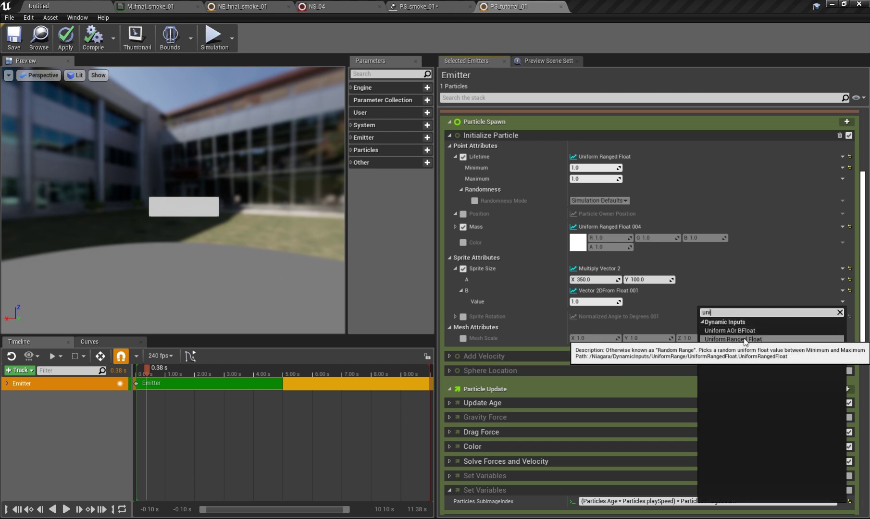
{"action": "left_click", "coordinate": [744, 339]}
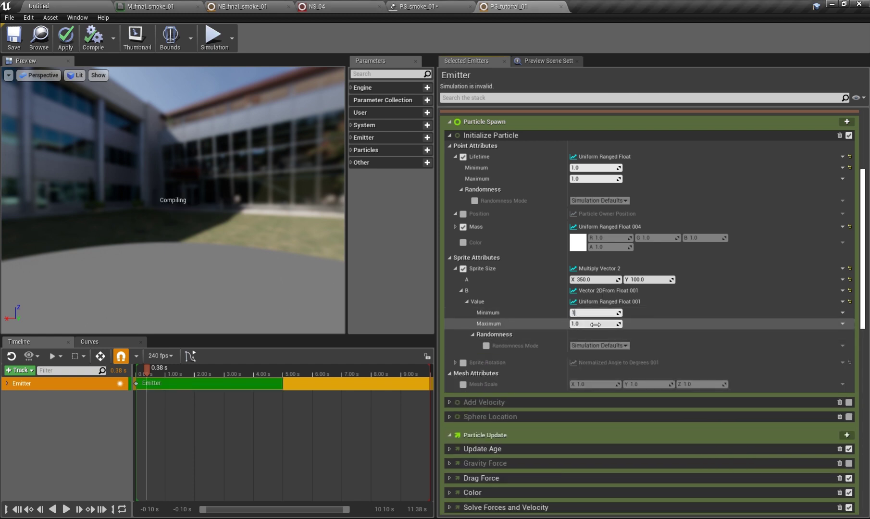
{"action": "type", "text": "1"}
{"action": "left_click", "coordinate": [595, 324]}
{"action": "key", "text": "Return"}
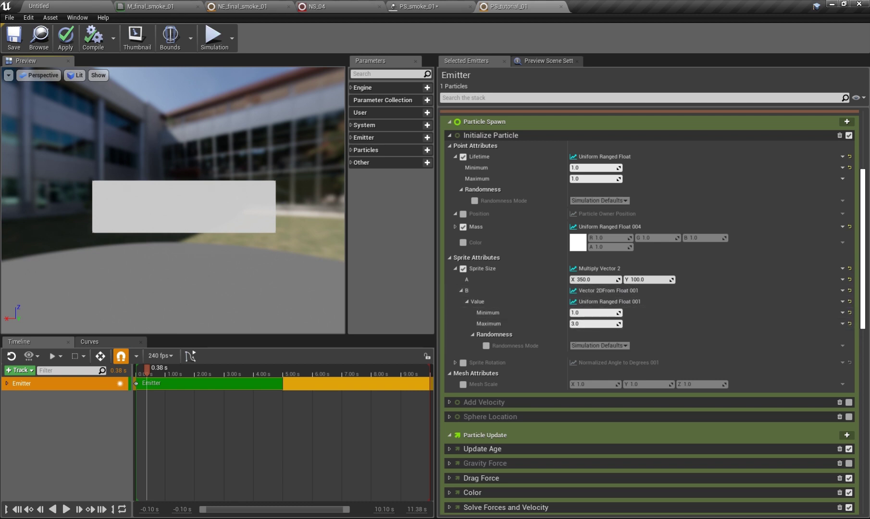
{"action": "left_click", "coordinate": [843, 304]}
{"action": "type", "text": "cur"}
{"action": "left_click", "coordinate": [736, 266]}
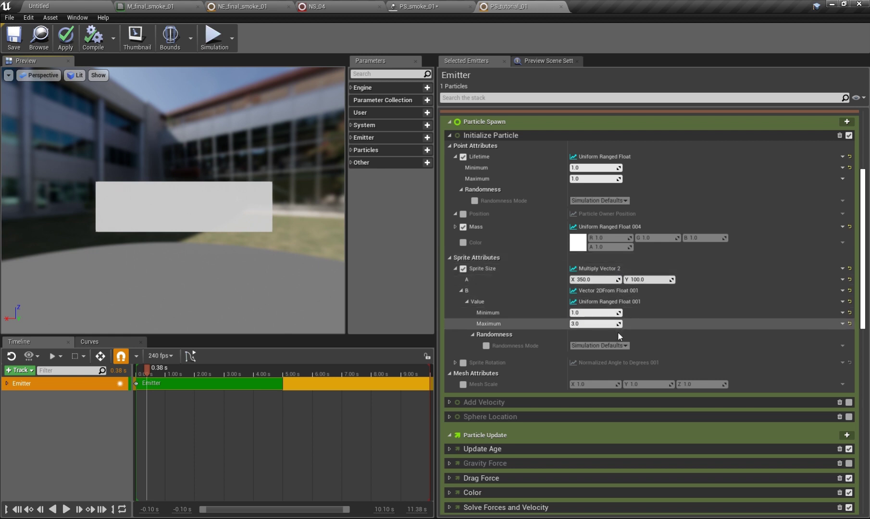